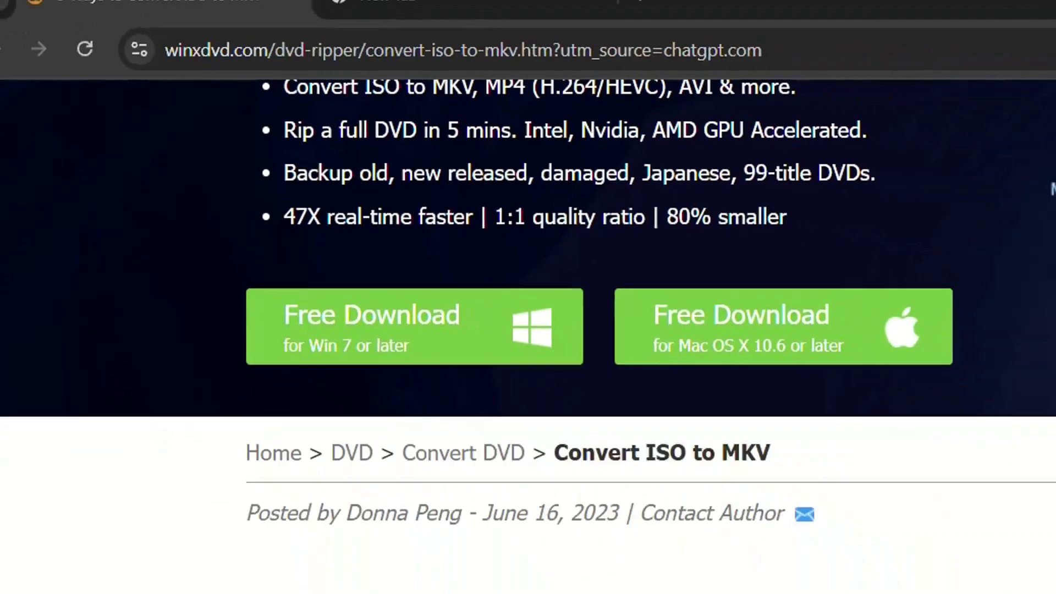
Scroll through the winxdvd.com Convert ISO to MKV guide in Chrome
{"action": "scroll", "coordinate": [529, 286], "scroll_direction": "up", "scroll_amount": 3}
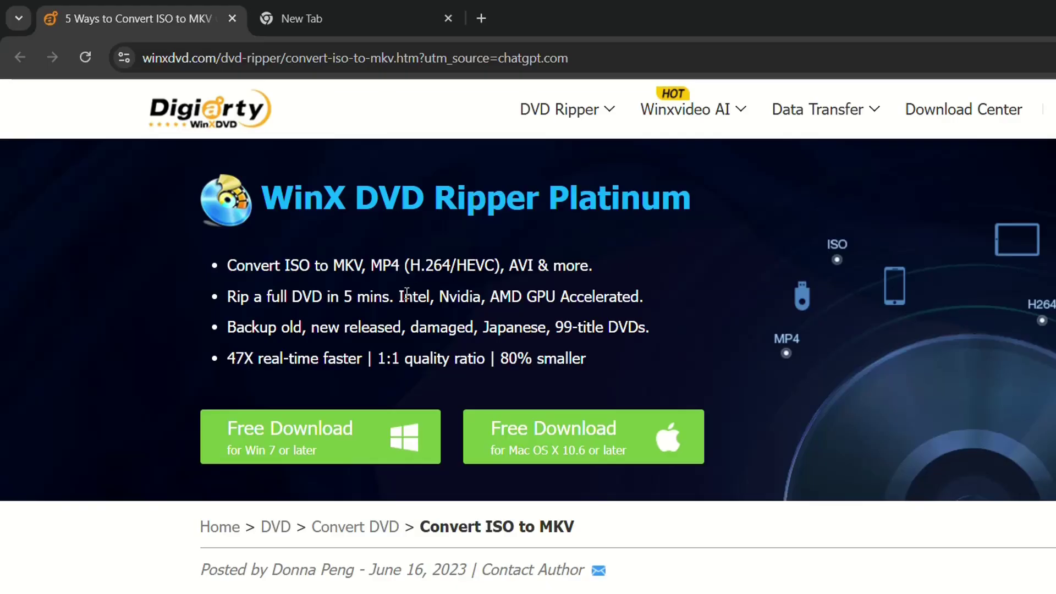
{"action": "scroll", "coordinate": [409, 290], "scroll_direction": "down", "scroll_amount": 6}
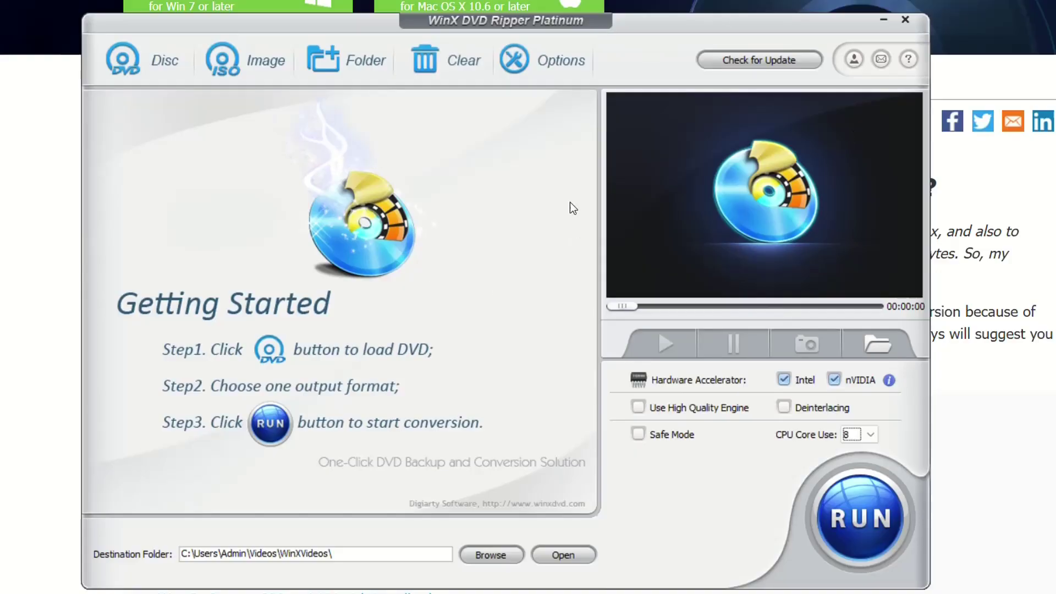
Load the F:INSIDE_OUT disc as the source DVD, keeping Auto Detect
{"action": "left_click", "coordinate": [125, 64]}
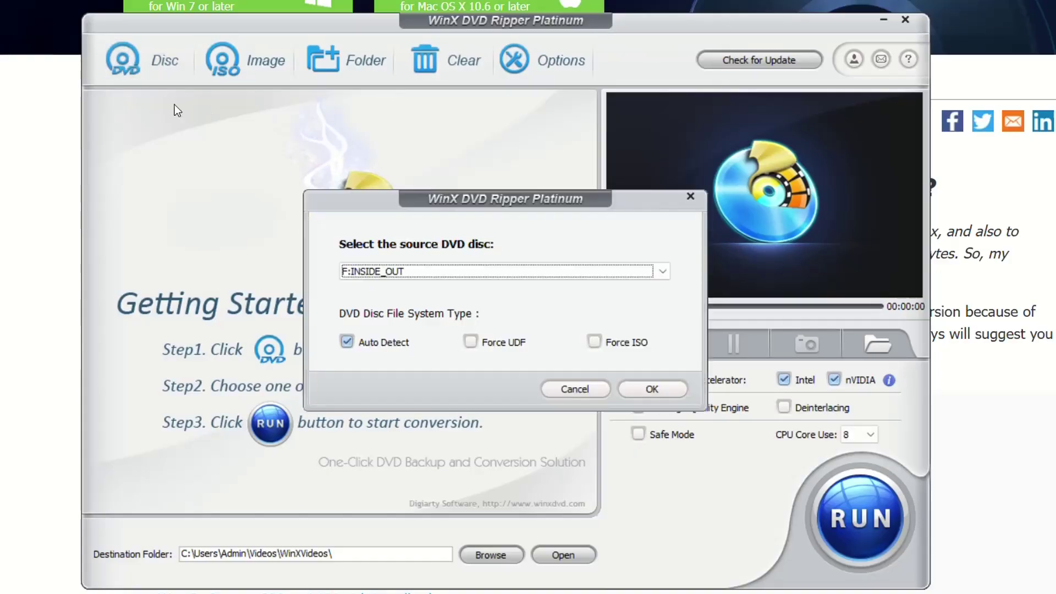
{"action": "left_click", "coordinate": [511, 270]}
{"action": "left_click", "coordinate": [380, 286]}
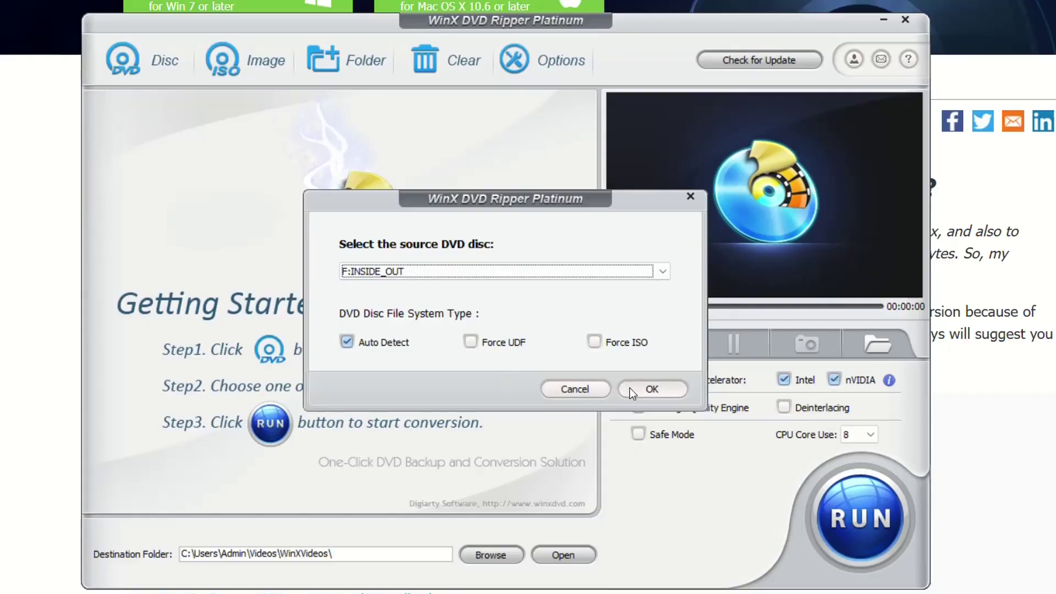
{"action": "left_click", "coordinate": [651, 389]}
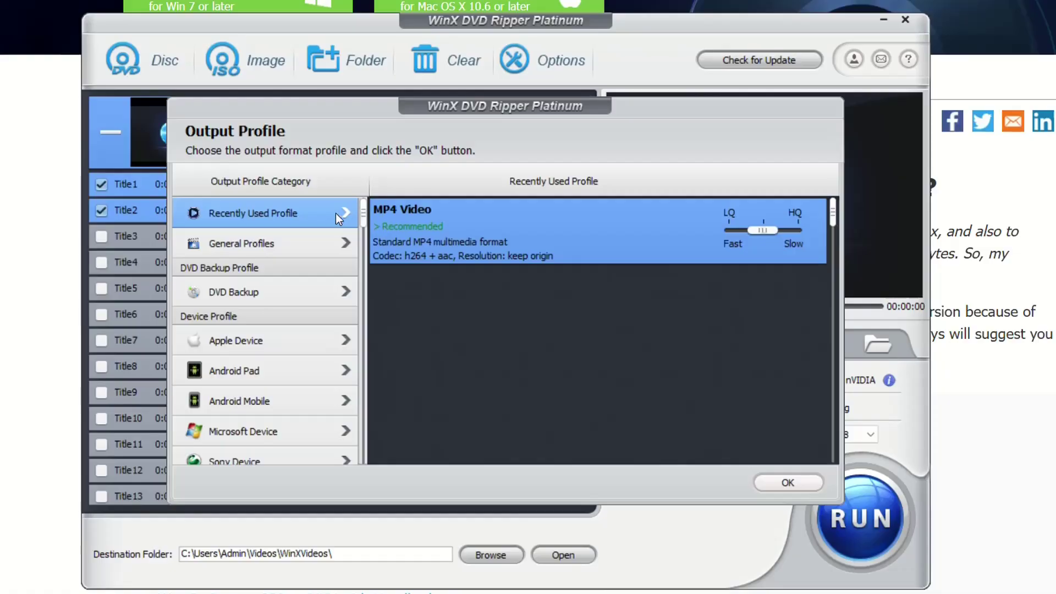
Choose Clone DVD to ISO Image under DVD Backup, targeting INSIDE_OUT.iso
{"action": "left_click", "coordinate": [226, 294]}
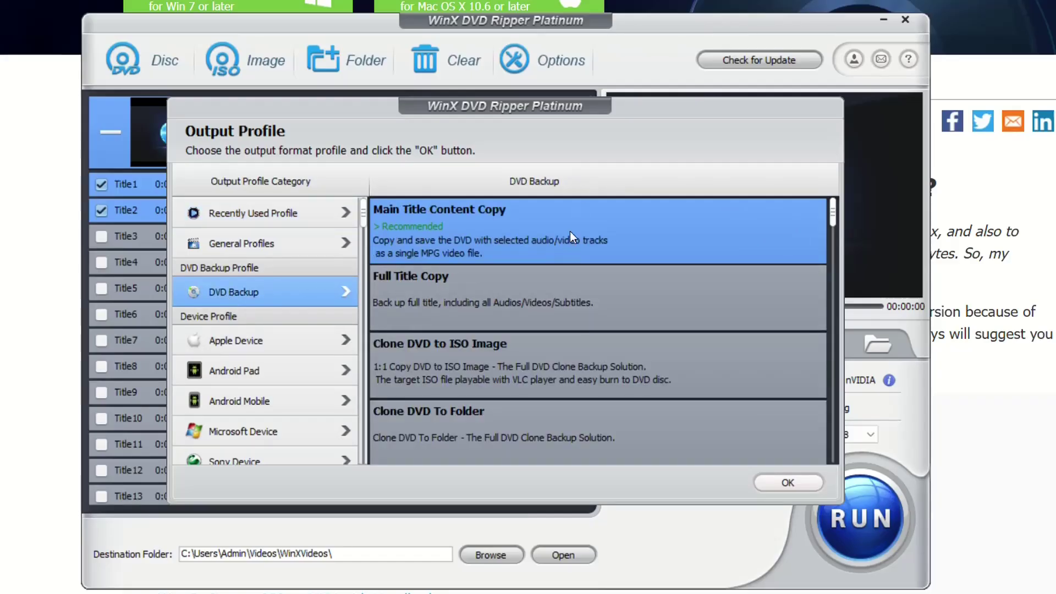
{"action": "scroll", "coordinate": [561, 269], "scroll_direction": "down", "scroll_amount": 1}
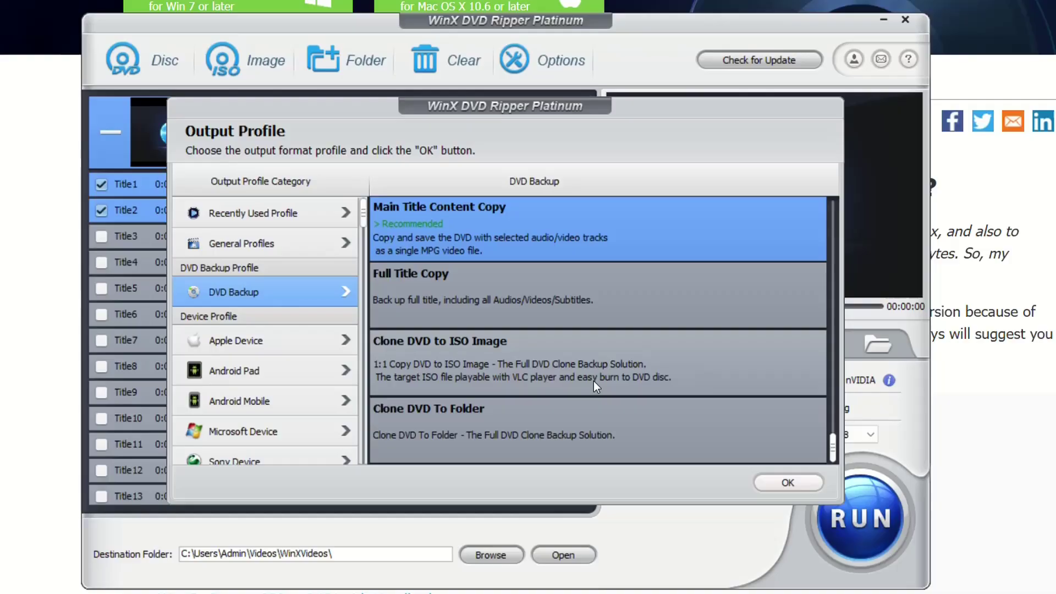
{"action": "left_click", "coordinate": [422, 366]}
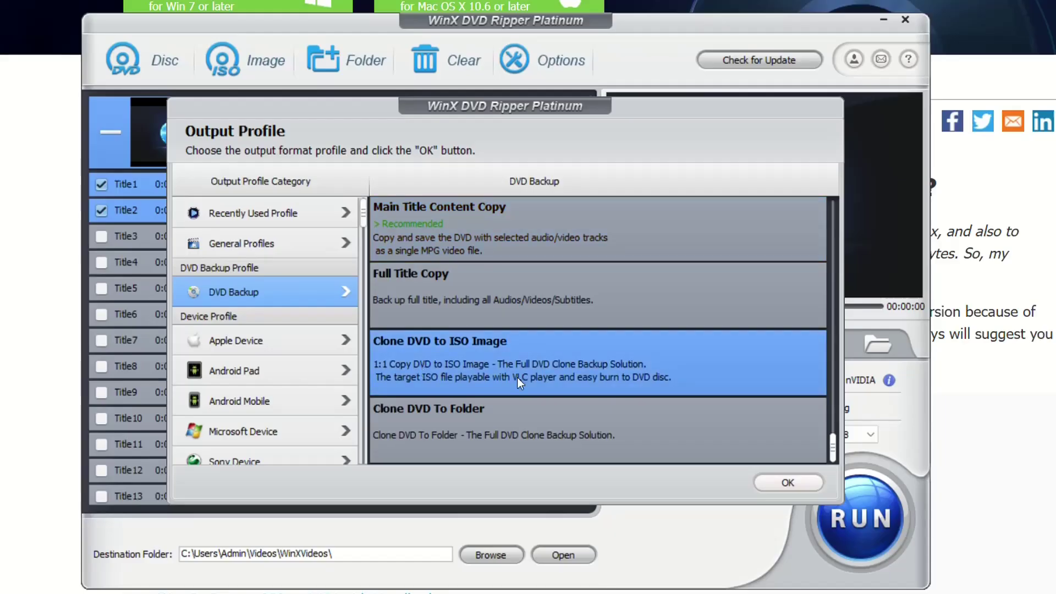
{"action": "left_click", "coordinate": [781, 485]}
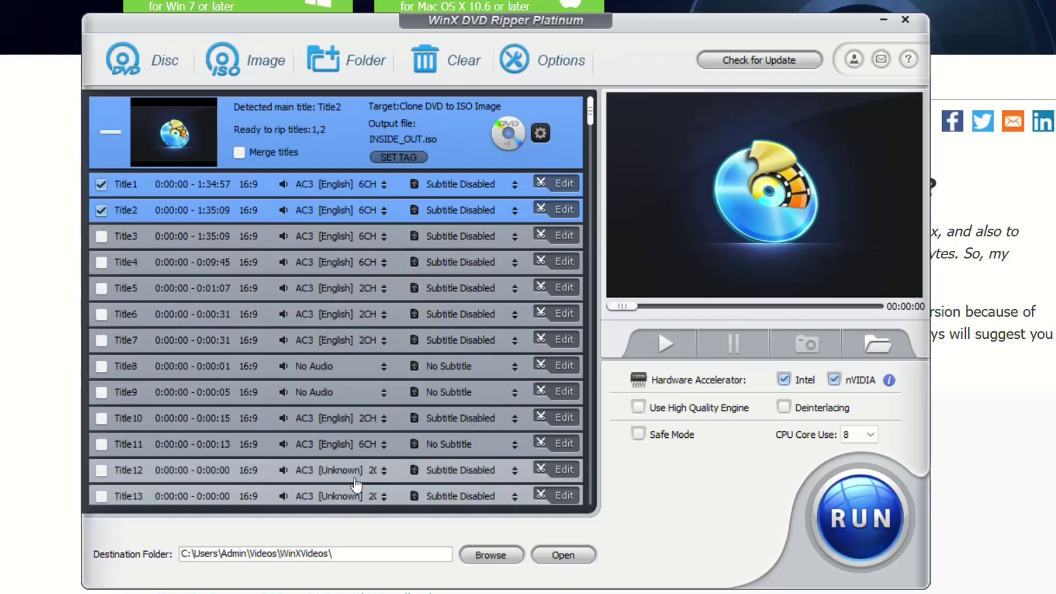
Run the clone, writing the INSIDE_OUT disc out to INSIDE_OUT.iso
{"action": "left_click", "coordinate": [852, 524]}
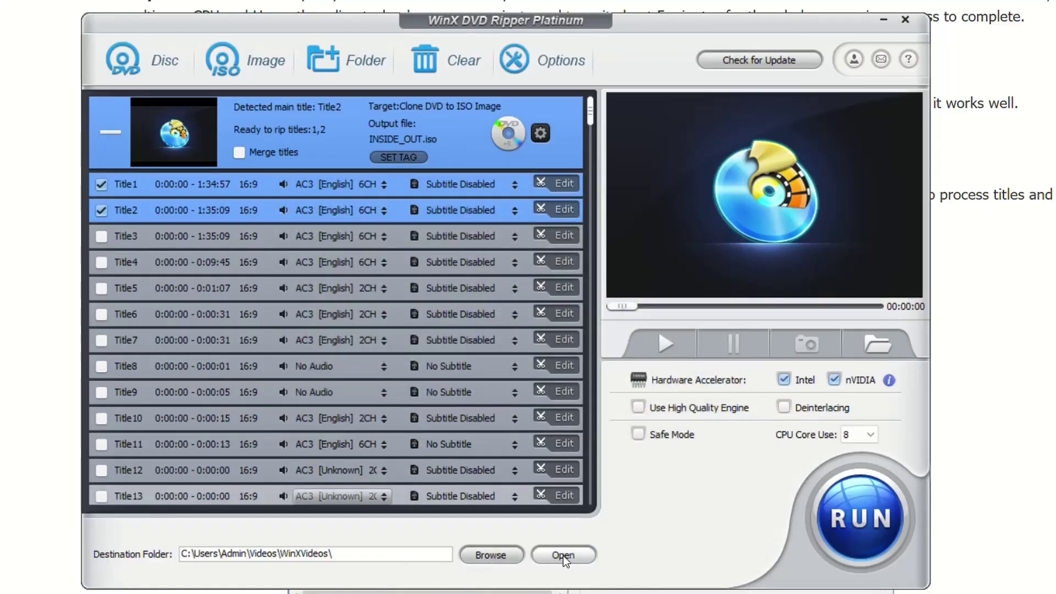
Open the WinXVideos destination folder and bring up the context menu for INSIDE_OUT.iso
{"action": "left_click", "coordinate": [564, 556]}
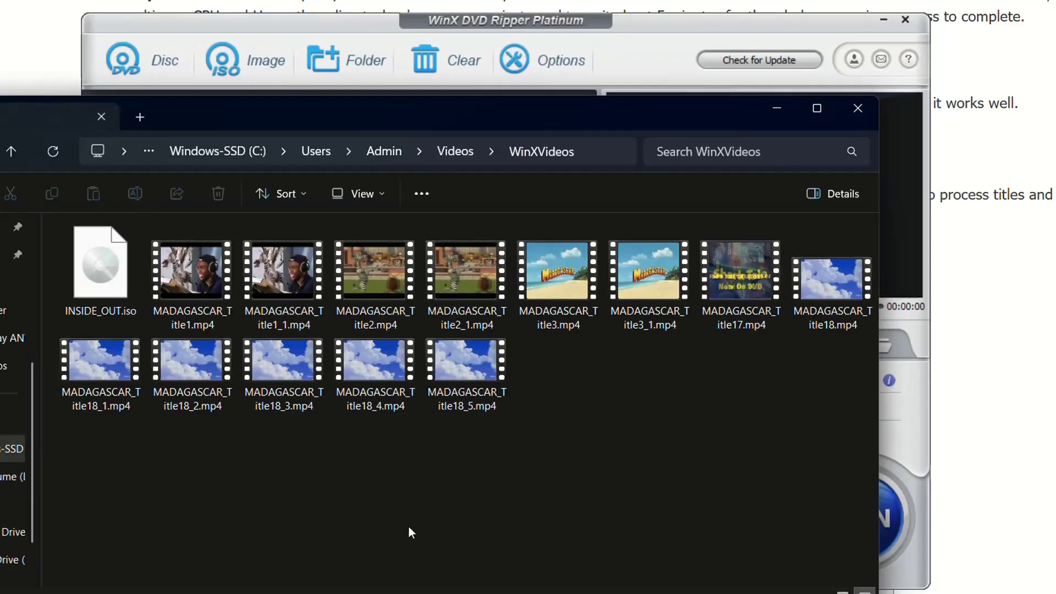
{"action": "left_click", "coordinate": [95, 298]}
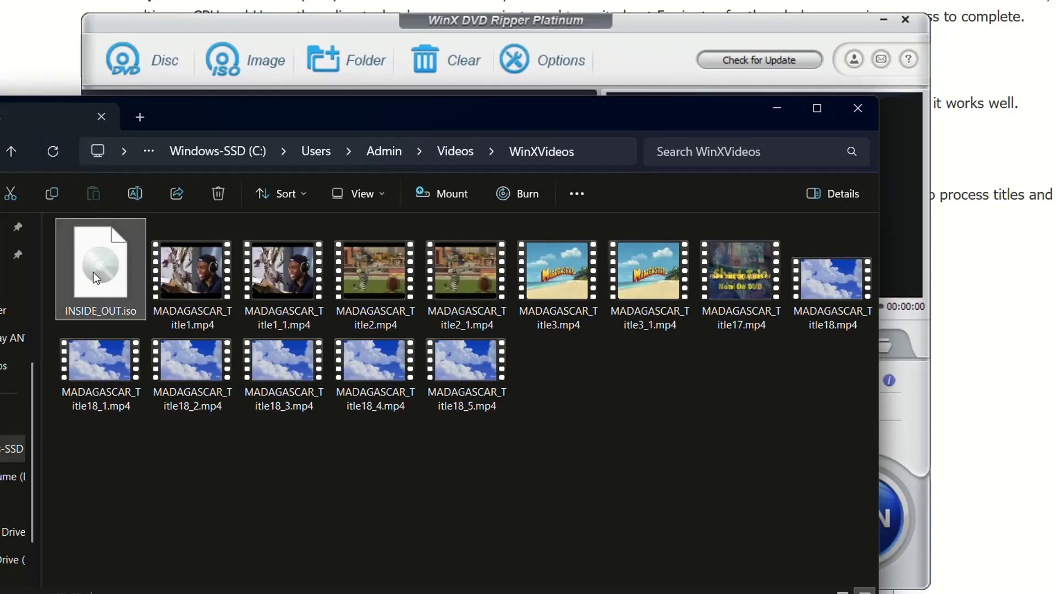
{"action": "right_click", "coordinate": [93, 272]}
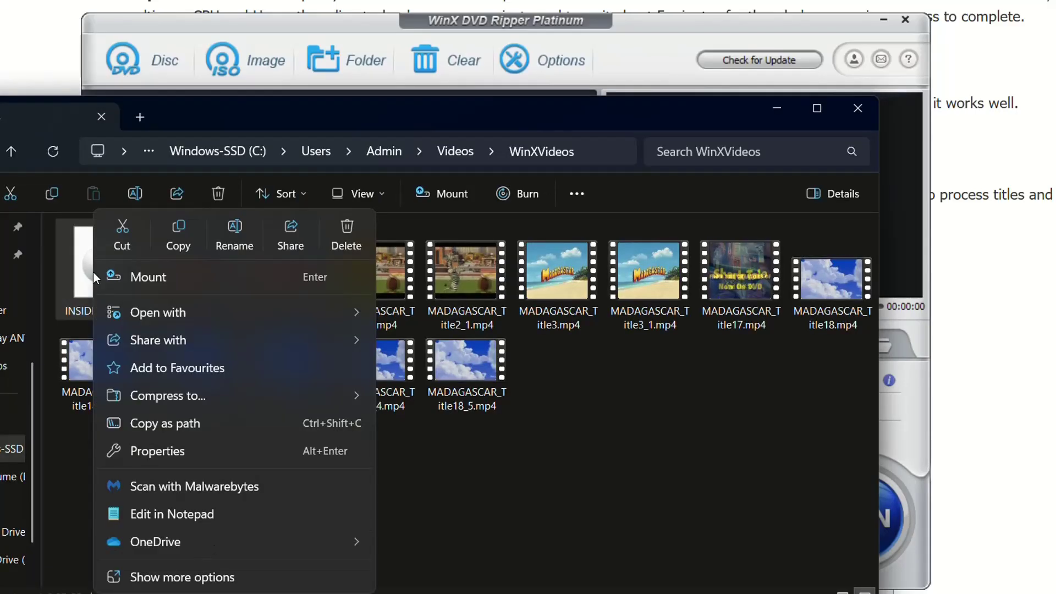
{"action": "mouse_move", "coordinate": [229, 322]}
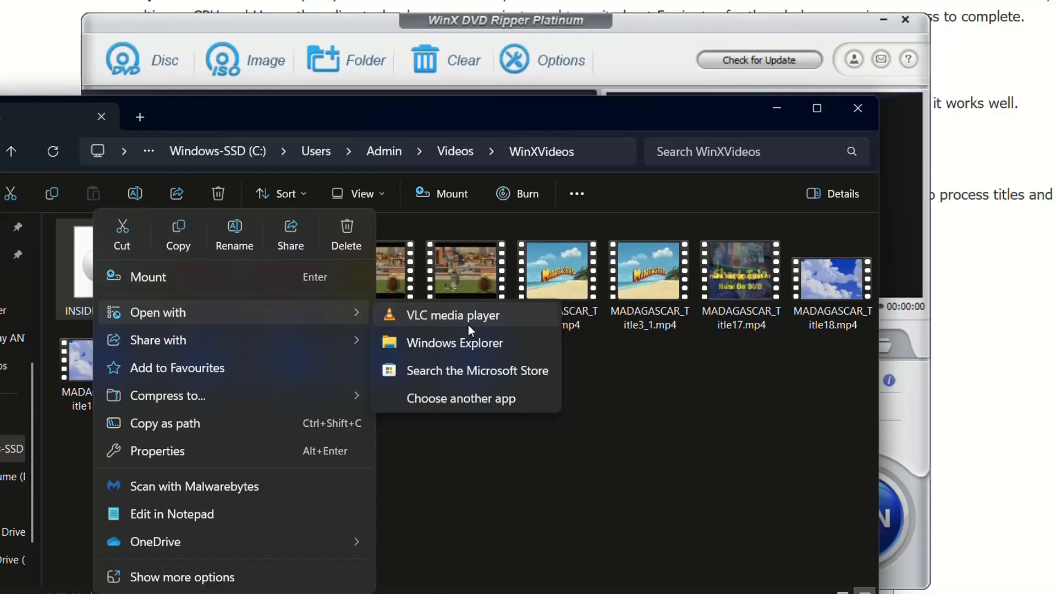
{"action": "left_click", "coordinate": [448, 448]}
{"action": "left_click", "coordinate": [96, 258]}
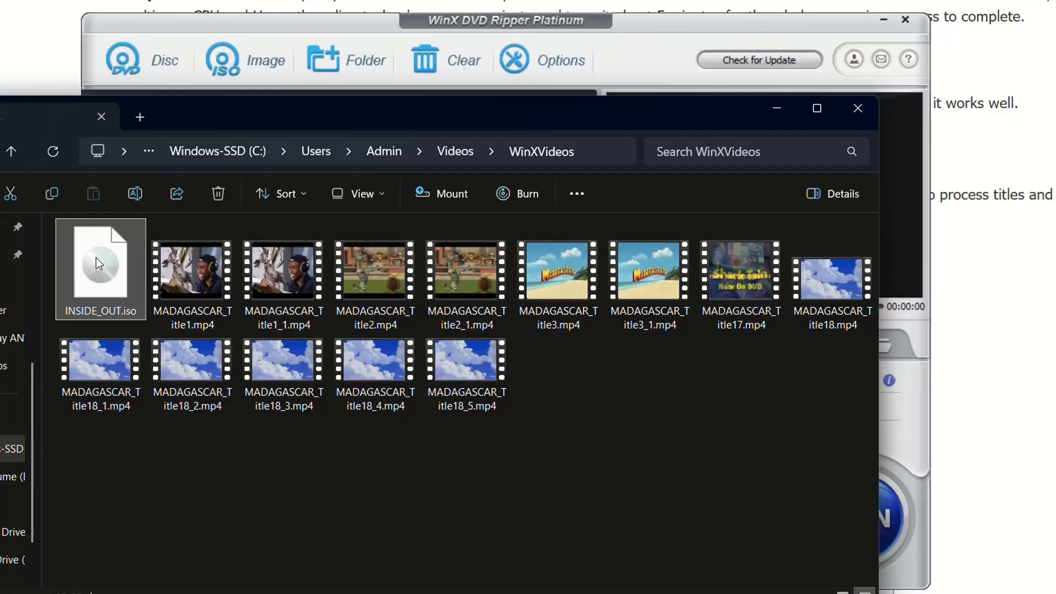
{"action": "right_click", "coordinate": [96, 258]}
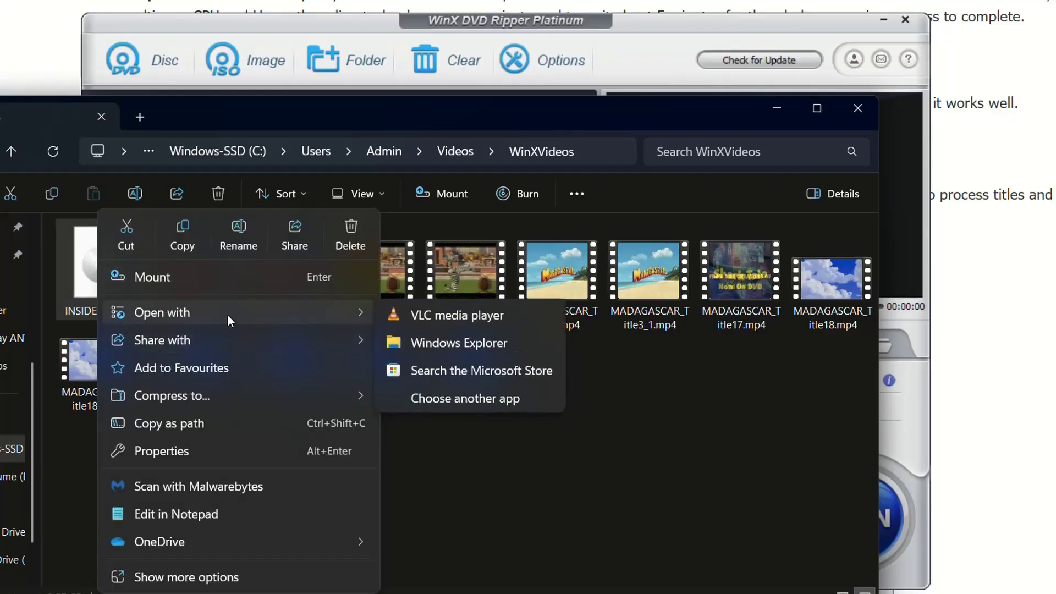
Play INSIDE_OUT.iso in VLC media player, then close VLC with Alt+F4
{"action": "left_click", "coordinate": [456, 317]}
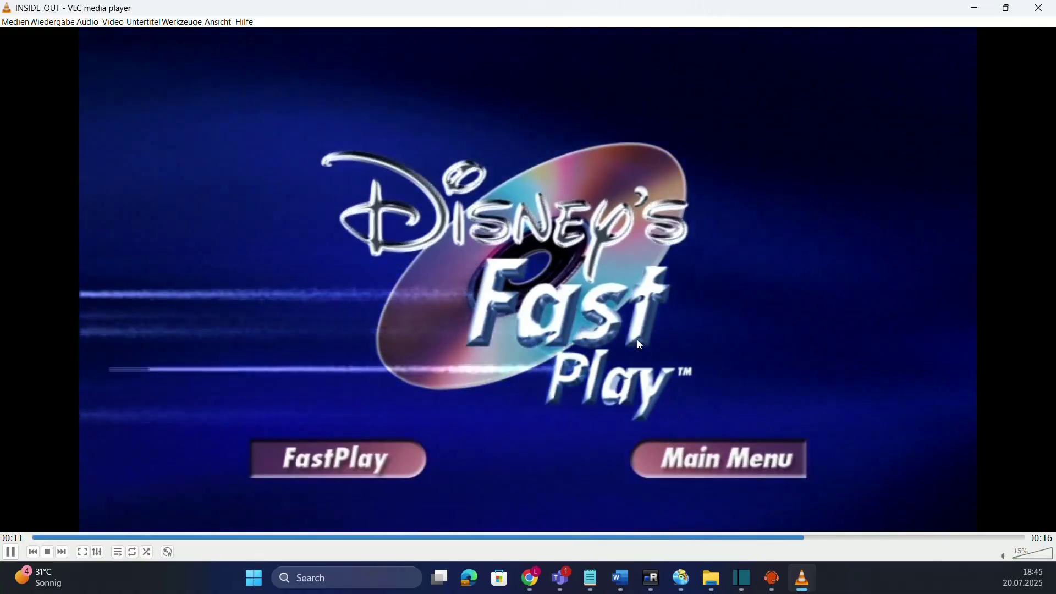
{"action": "key", "text": "alt+F4"}
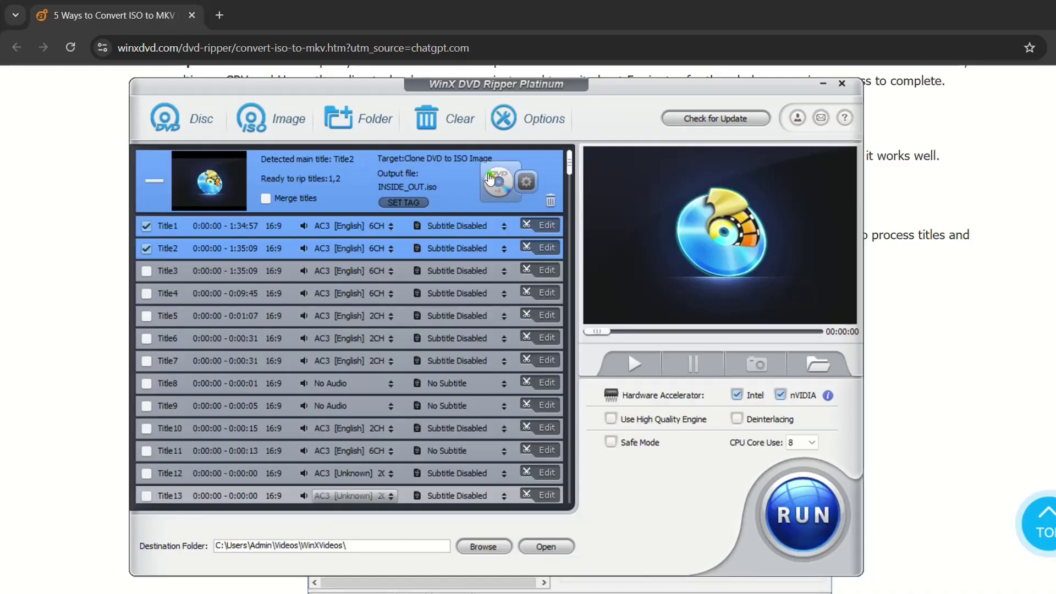
Browse the DVD Backup output profiles and select Clone DVD to ISO Image
{"action": "left_click", "coordinate": [527, 188]}
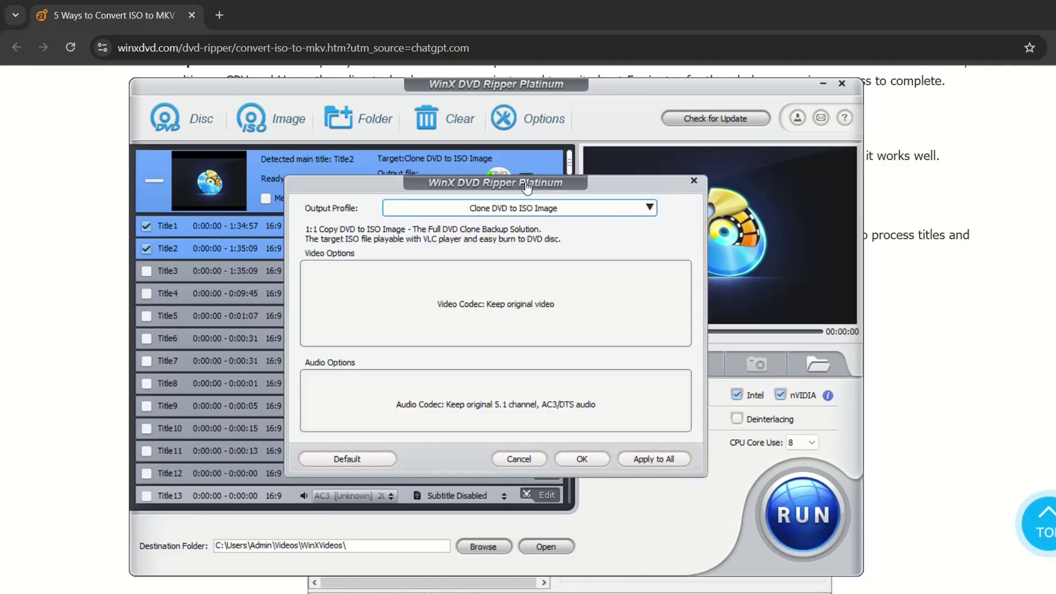
{"action": "left_click", "coordinate": [502, 208]}
{"action": "left_click", "coordinate": [275, 320]}
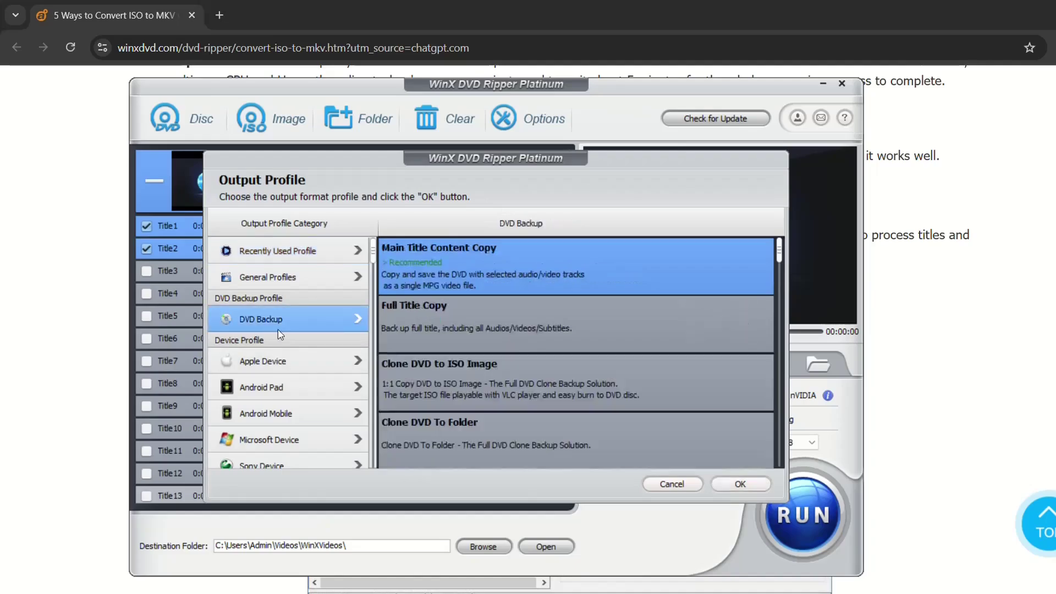
{"action": "scroll", "coordinate": [498, 267], "scroll_direction": "down", "scroll_amount": 1}
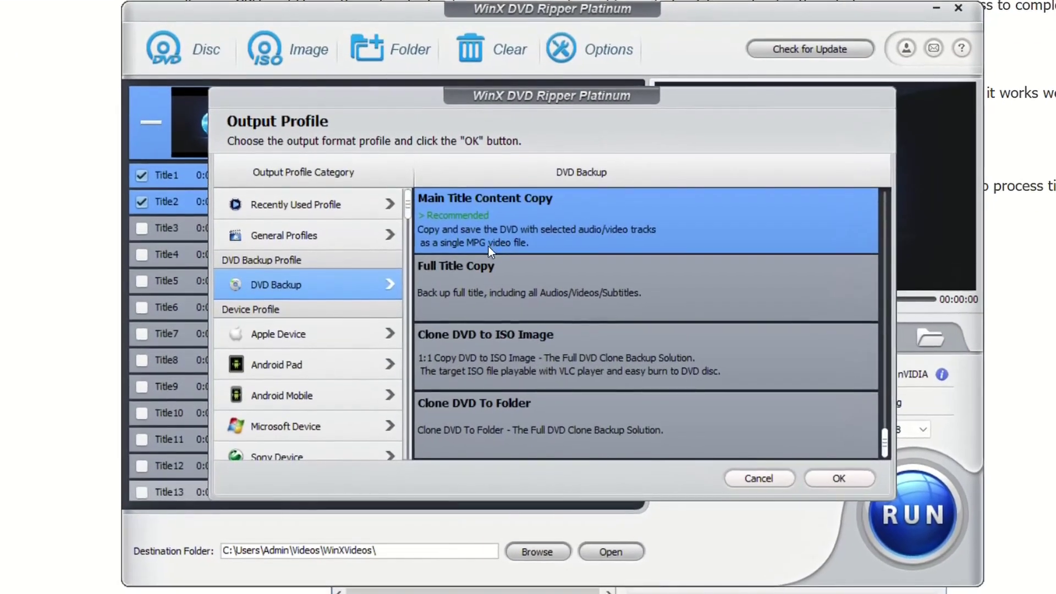
{"action": "left_click", "coordinate": [464, 297]}
{"action": "left_click", "coordinate": [508, 430]}
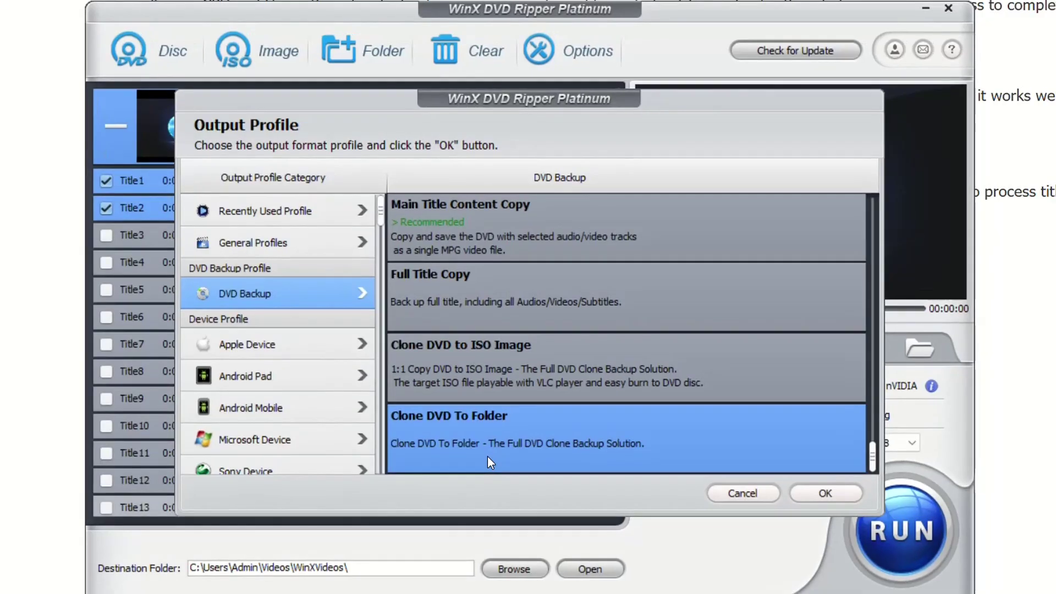
{"action": "left_click", "coordinate": [570, 363]}
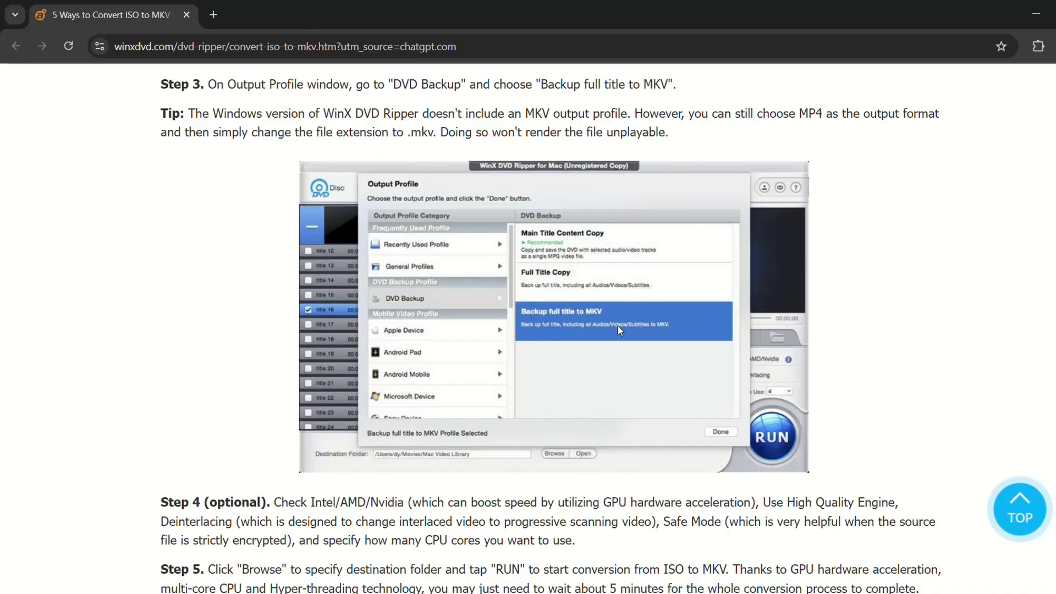
Scroll the winxdvd.com article up to the Step 3 tip about renaming to .mkv
{"action": "scroll", "coordinate": [242, 298], "scroll_direction": "up", "scroll_amount": 1}
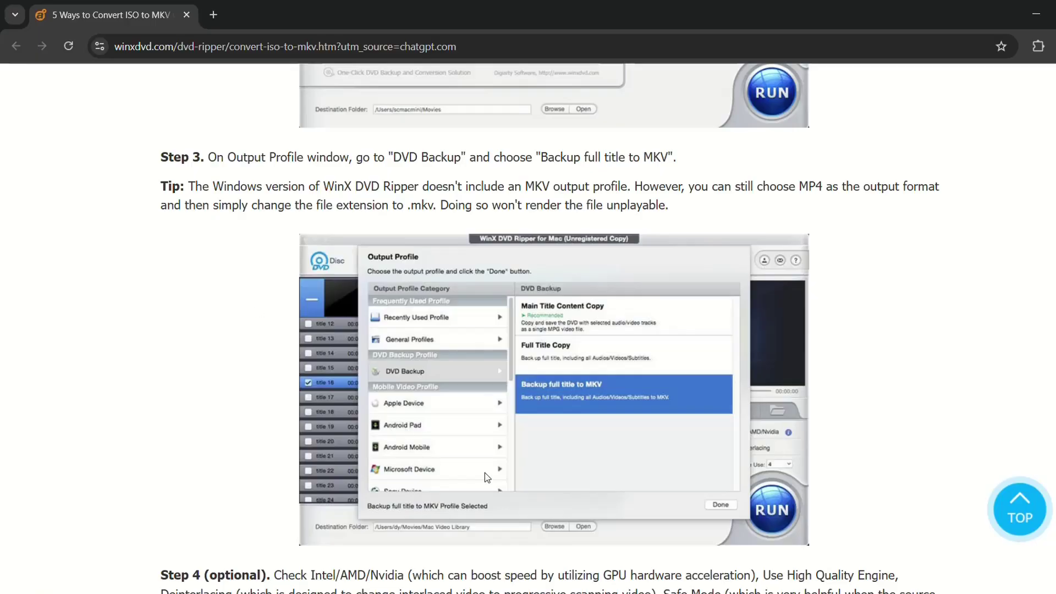
Rename INSIDE_OUT.iso to INSIDE_OUT.mkv in WinXVideos, accepting the extension-change warning
{"action": "mouse_move", "coordinate": [770, 585]}
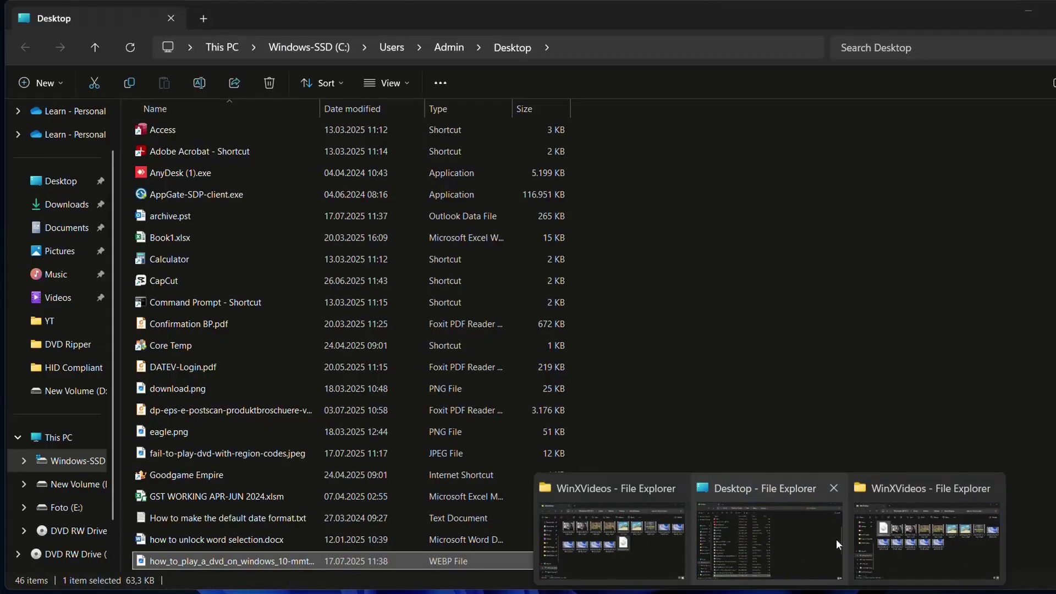
{"action": "left_click", "coordinate": [927, 543]}
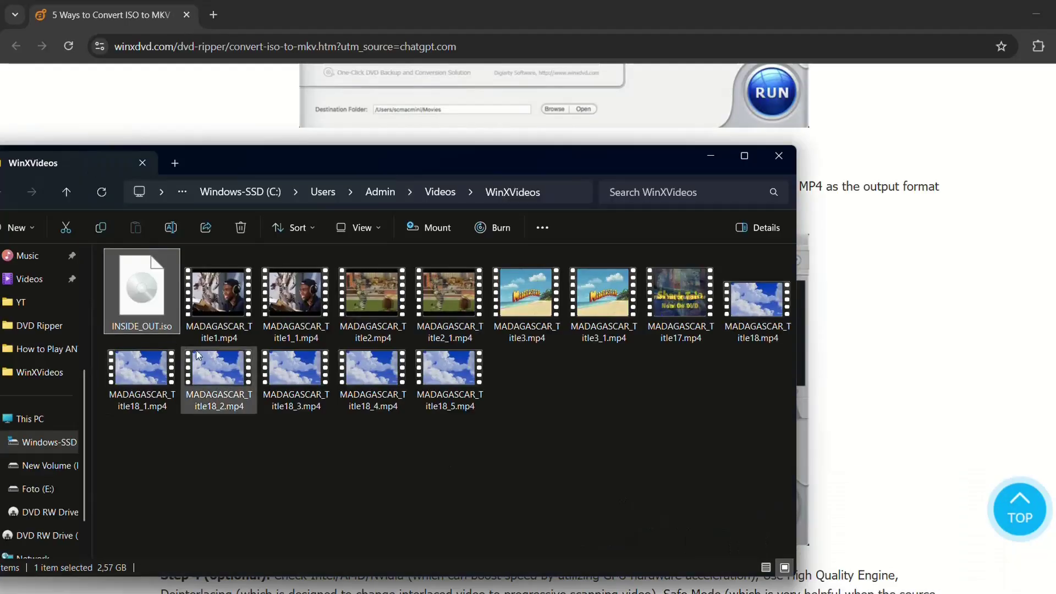
{"action": "right_click", "coordinate": [153, 308]}
{"action": "left_click", "coordinate": [229, 550]}
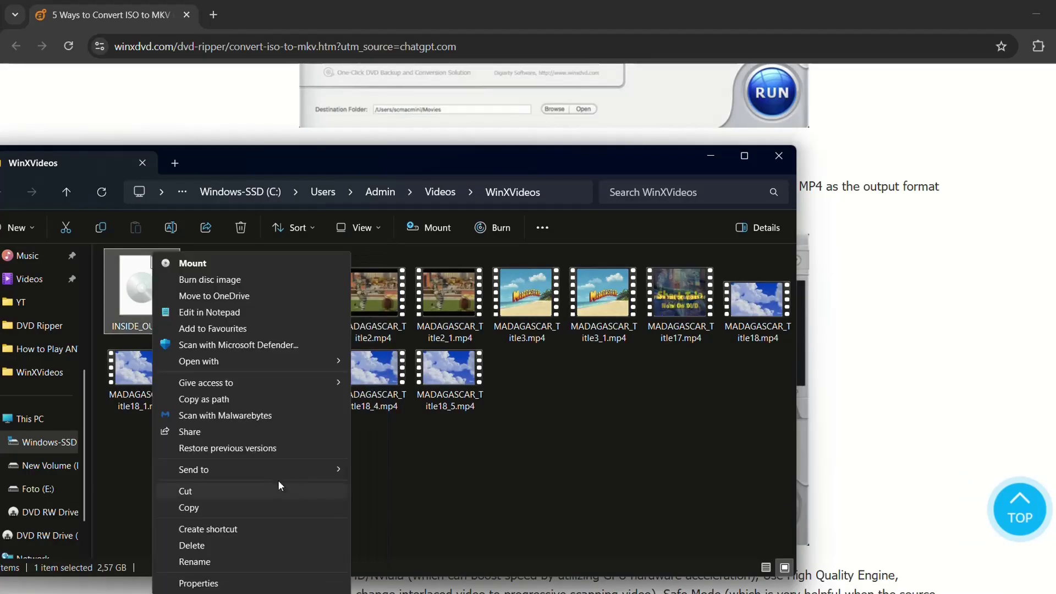
{"action": "left_click", "coordinate": [227, 561]}
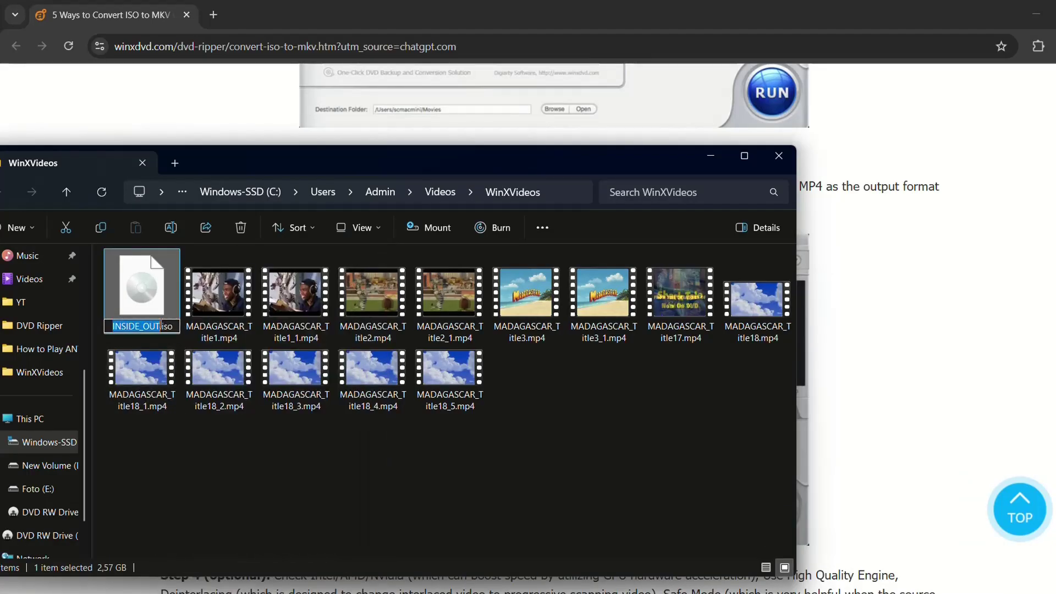
{"action": "left_click", "coordinate": [161, 326]}
{"action": "key", "text": "Delete"}
{"action": "key", "text": "Delete"}
{"action": "key", "text": "Delete"}
{"action": "key", "text": "Delete"}
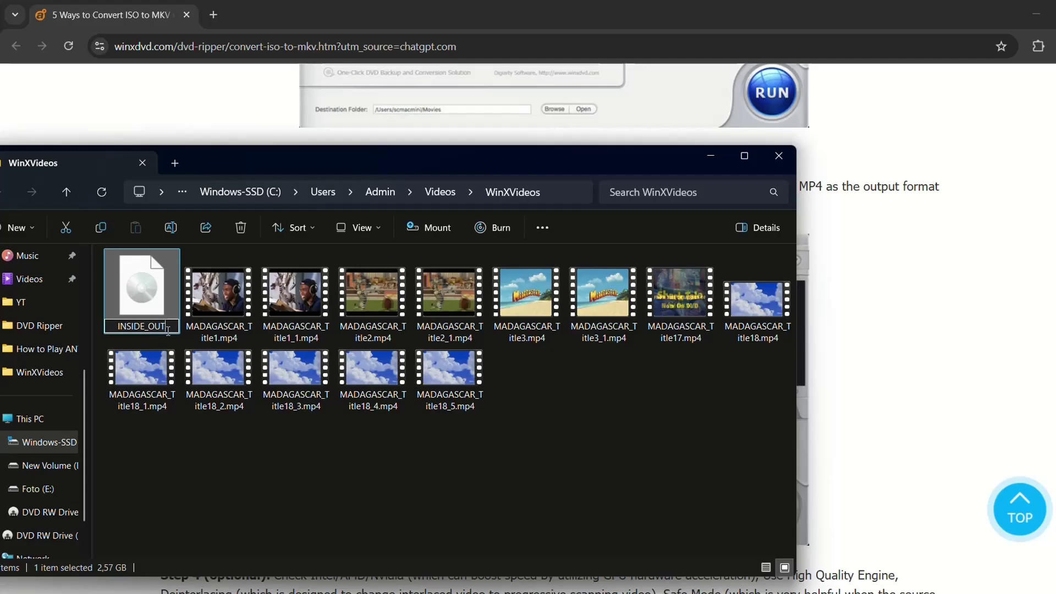
{"action": "type", "text": ".mkv"}
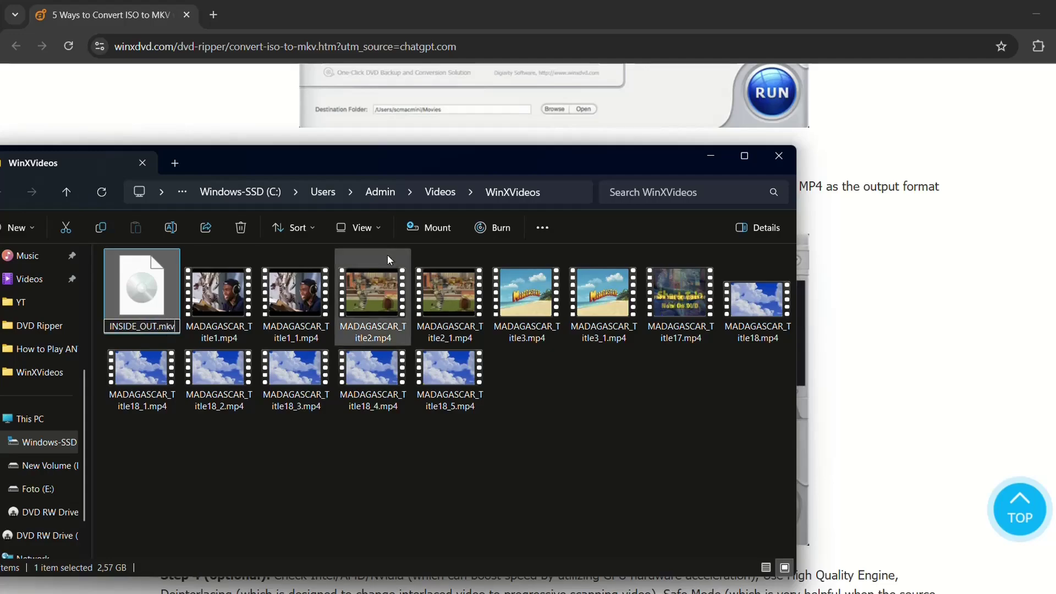
{"action": "left_click", "coordinate": [398, 476]}
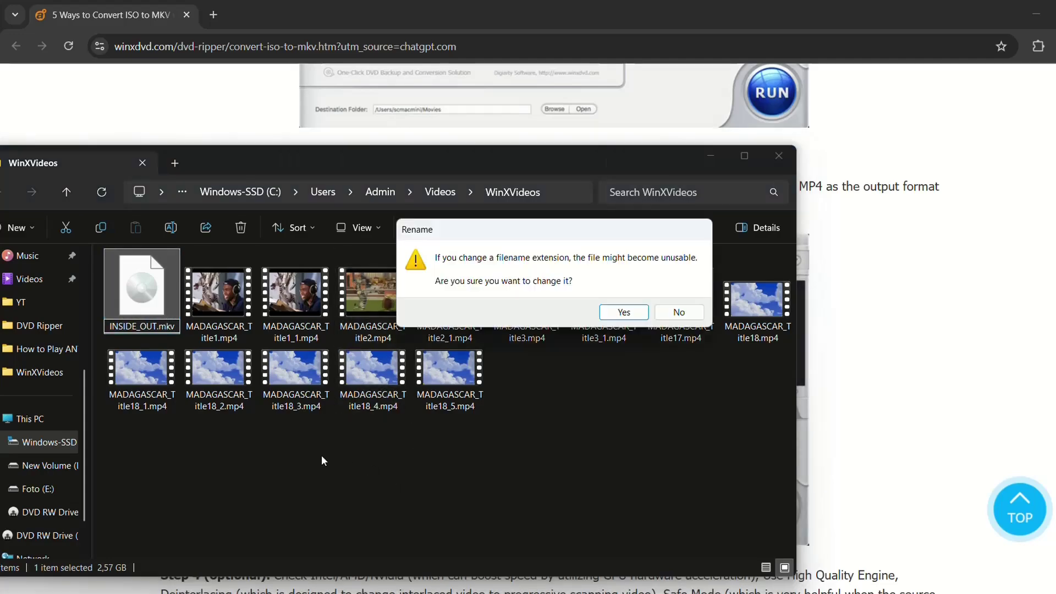
{"action": "left_click", "coordinate": [617, 316]}
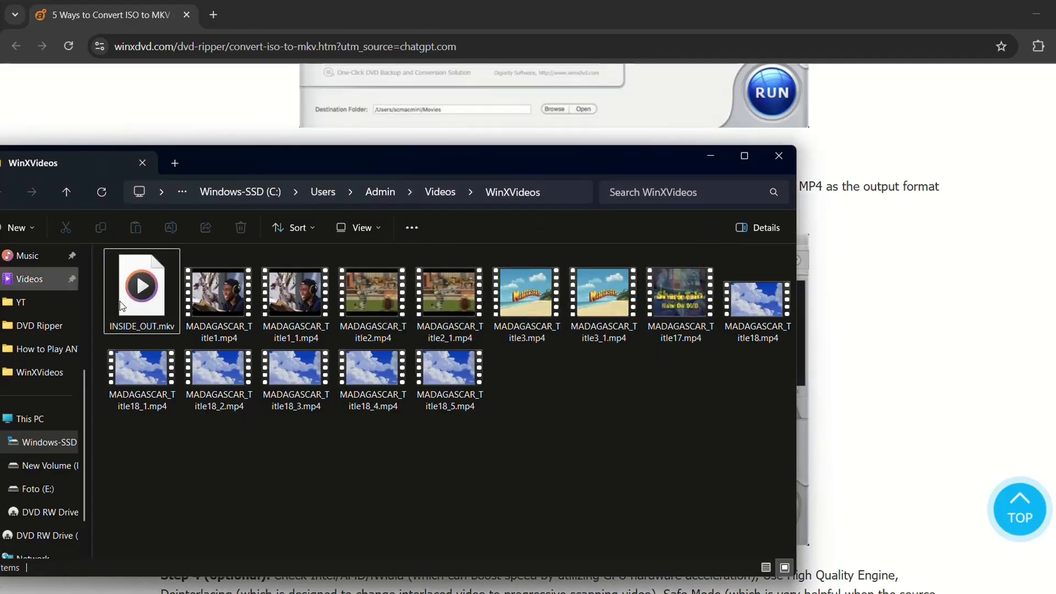
{"action": "left_click", "coordinate": [172, 299]}
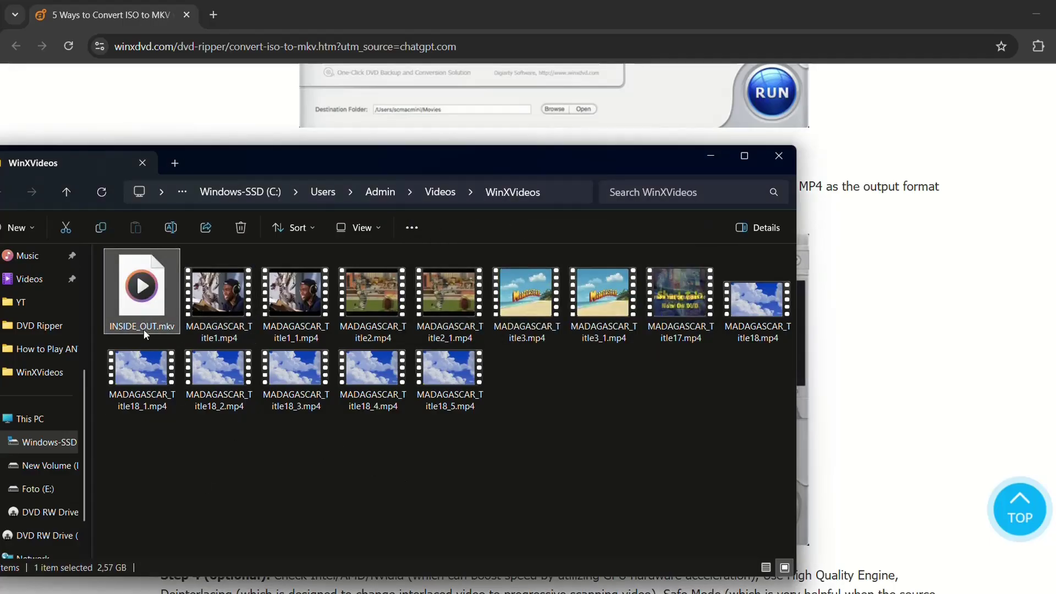
Minimize File Explorer and scroll the winxdvd.com article toward the WinX DVD Ripper Platinum deal
{"action": "left_click", "coordinate": [708, 156]}
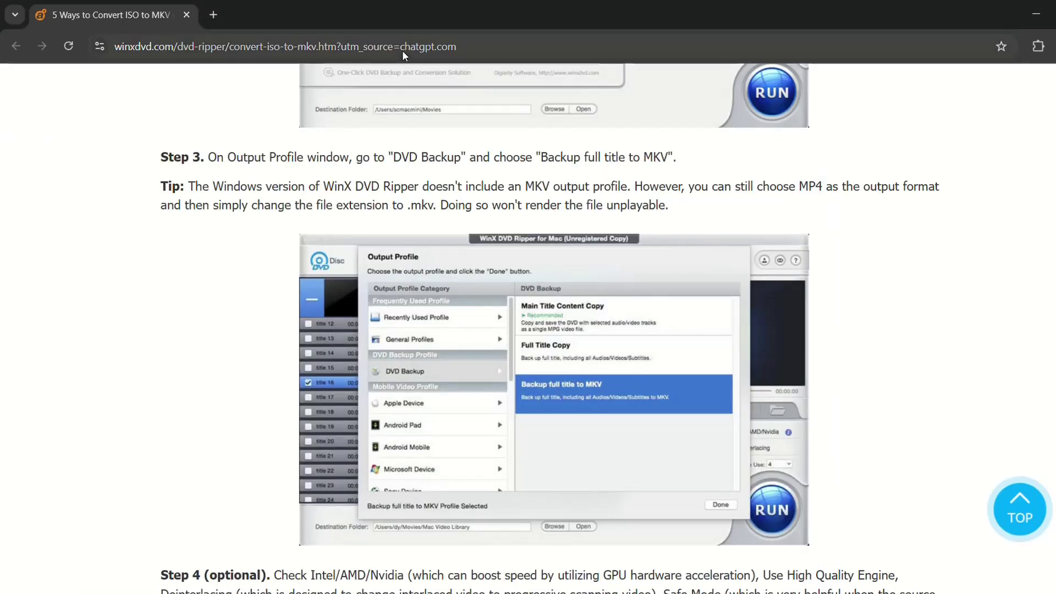
{"action": "scroll", "coordinate": [312, 327], "scroll_direction": "up", "scroll_amount": 4}
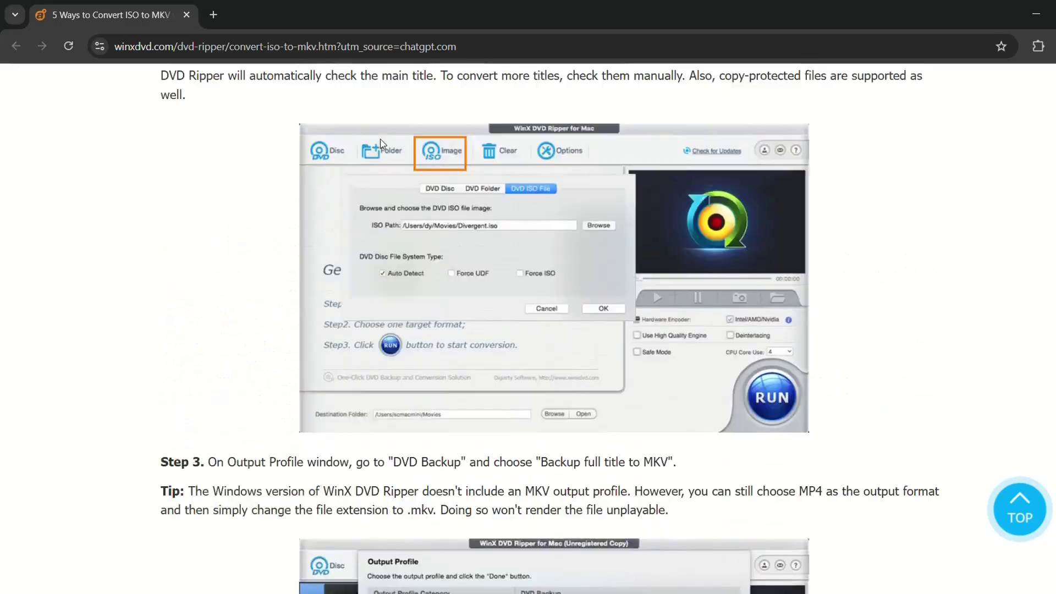
{"action": "scroll", "coordinate": [367, 181], "scroll_direction": "down", "scroll_amount": 7}
{"action": "scroll", "coordinate": [366, 203], "scroll_direction": "up", "scroll_amount": 6}
{"action": "scroll", "coordinate": [365, 203], "scroll_direction": "up", "scroll_amount": 10}
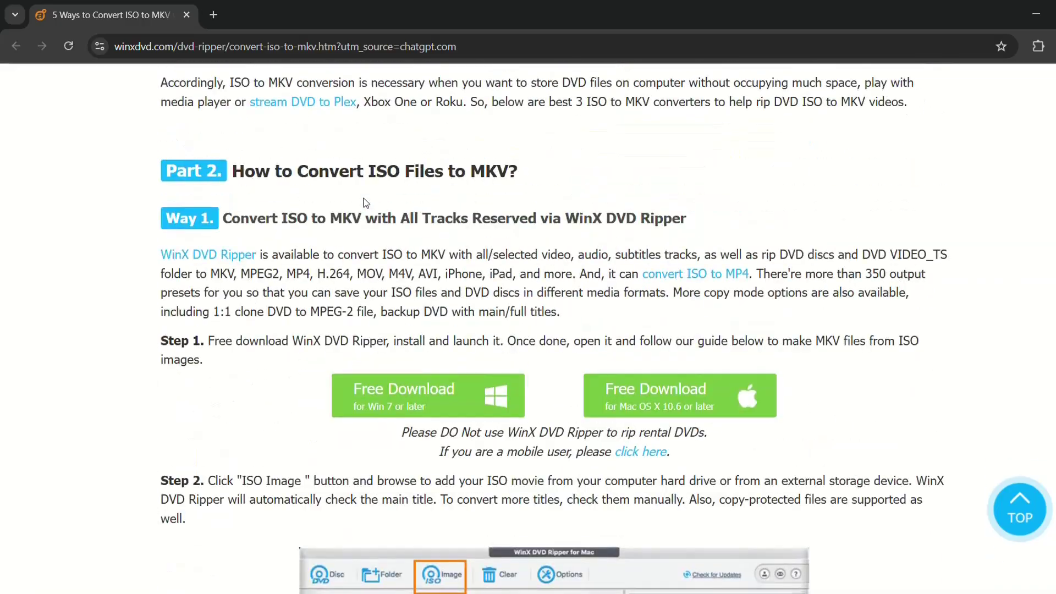
{"action": "scroll", "coordinate": [331, 326], "scroll_direction": "up", "scroll_amount": 14}
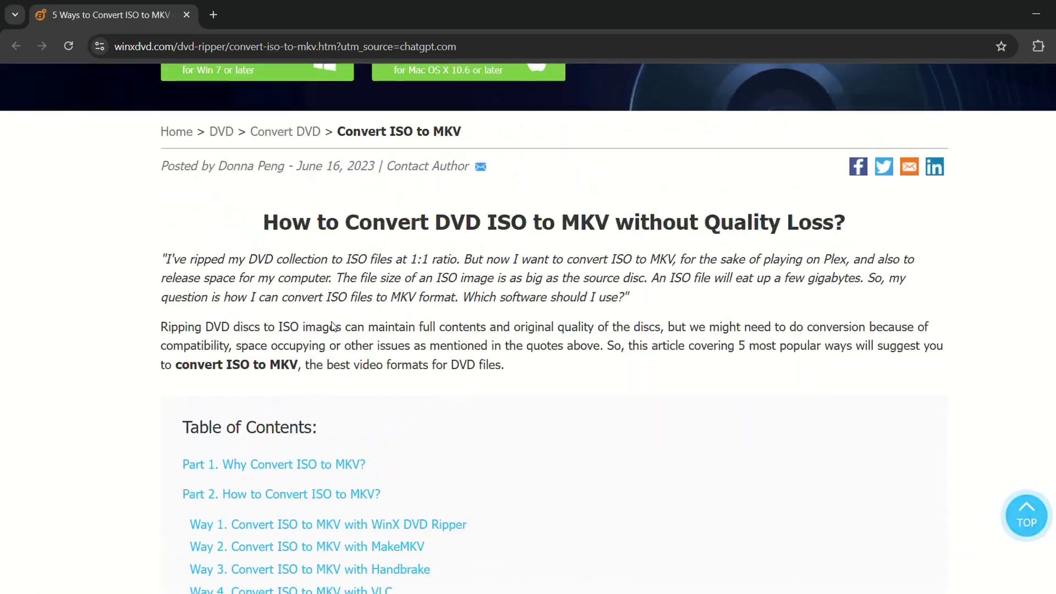
{"action": "scroll", "coordinate": [332, 322], "scroll_direction": "down", "scroll_amount": 17}
{"action": "scroll", "coordinate": [331, 321], "scroll_direction": "down", "scroll_amount": 20}
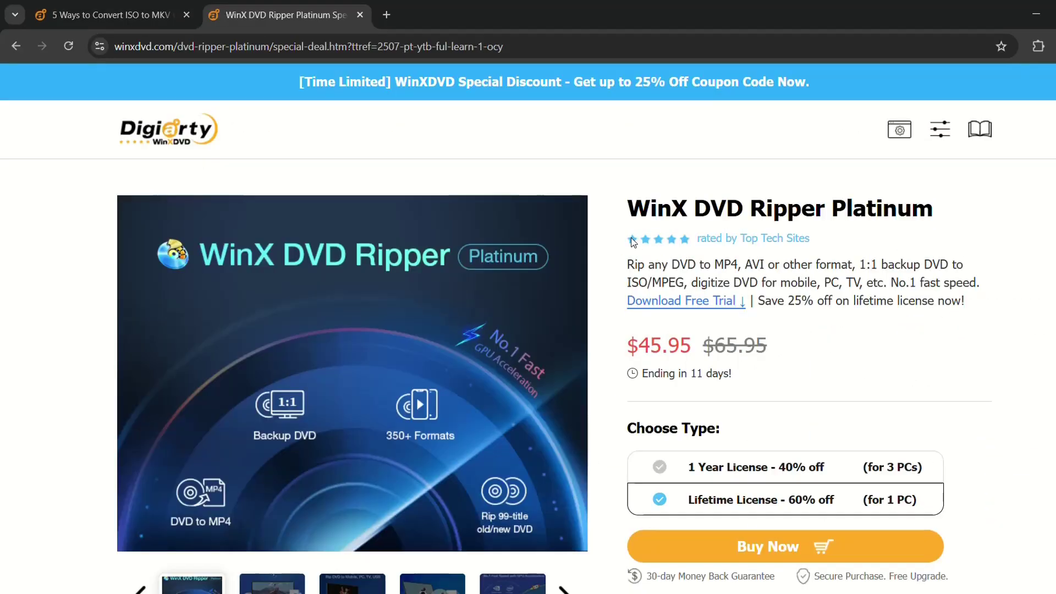
{"action": "scroll", "coordinate": [631, 239], "scroll_direction": "down", "scroll_amount": 5}
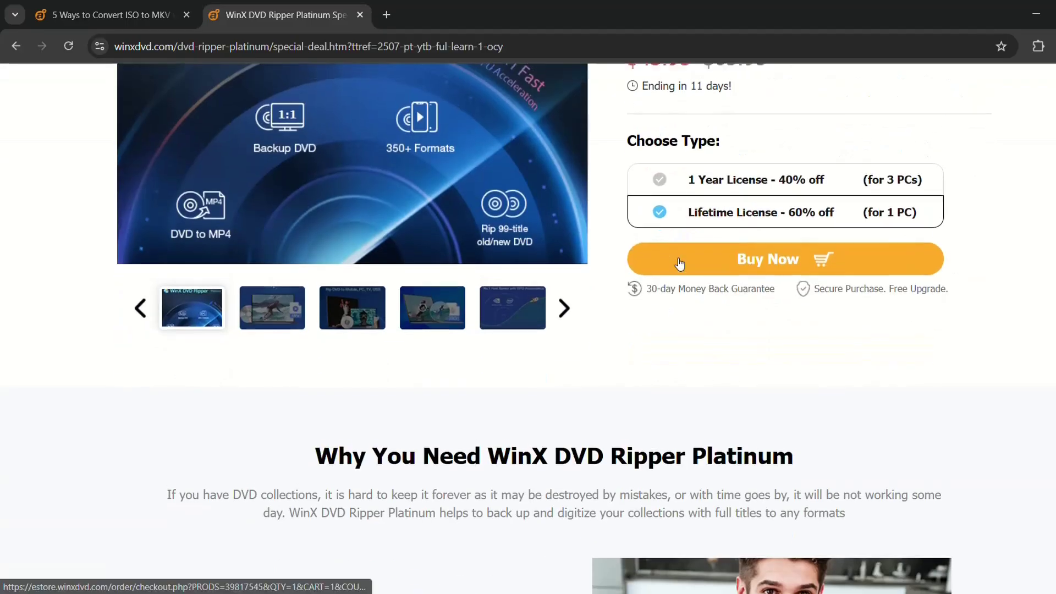
{"action": "scroll", "coordinate": [680, 264], "scroll_direction": "up", "scroll_amount": 3}
{"action": "scroll", "coordinate": [680, 263], "scroll_direction": "up", "scroll_amount": 3}
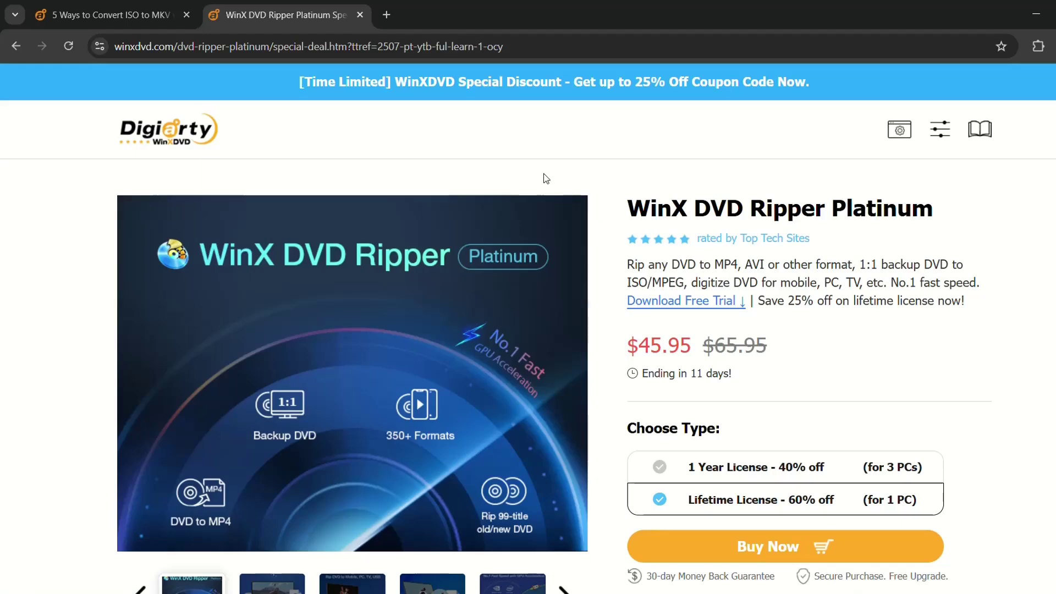
{"action": "scroll", "coordinate": [545, 173], "scroll_direction": "down", "scroll_amount": 4}
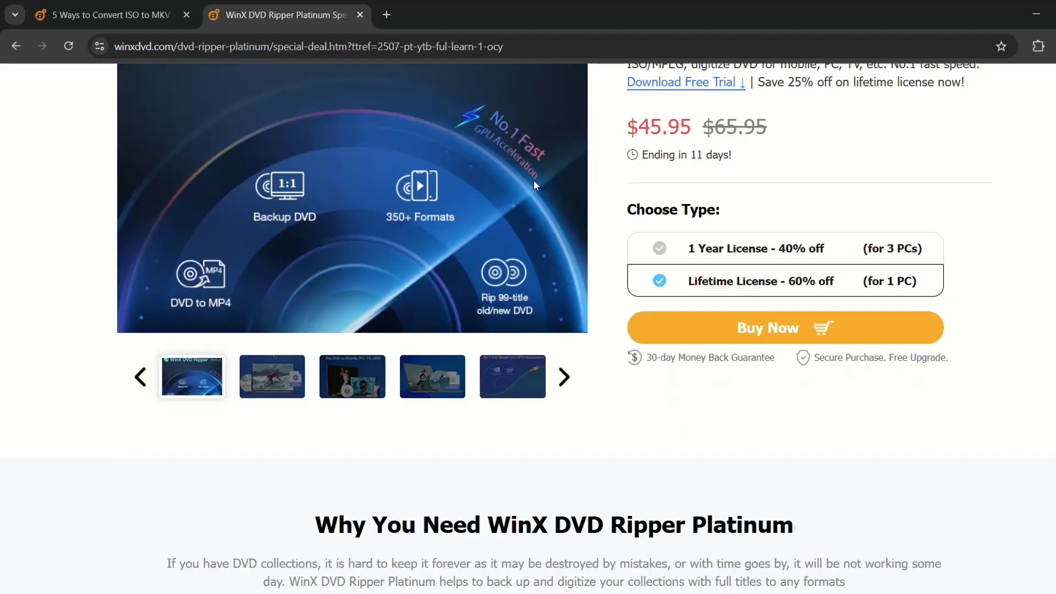